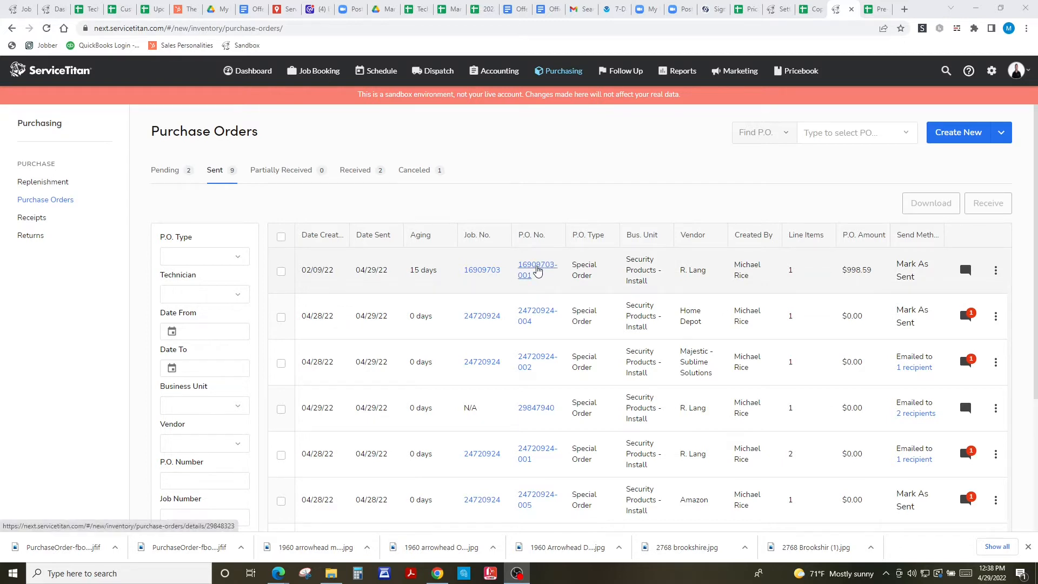
click(537, 271)
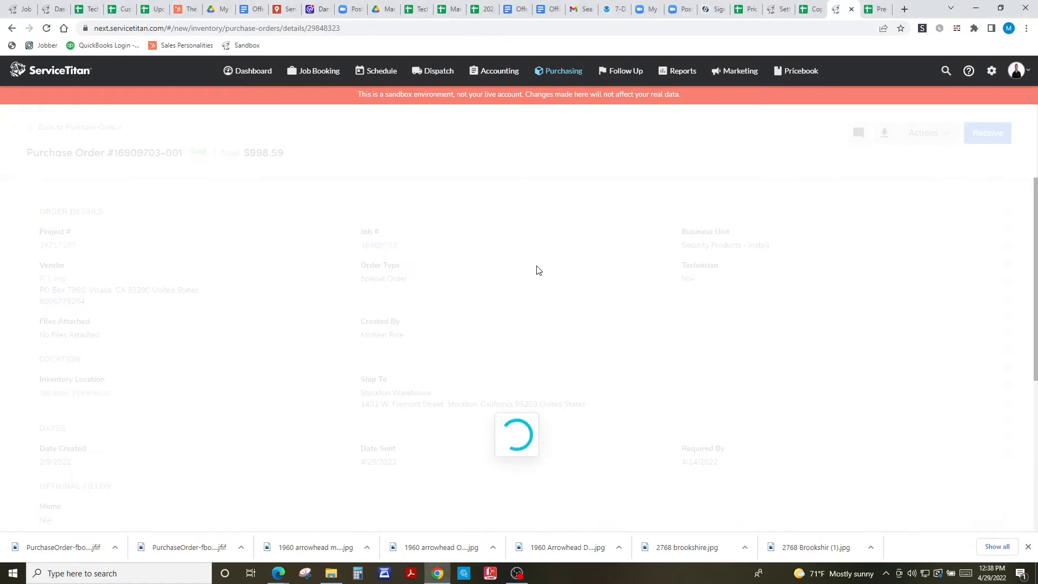
scroll(943, 271, down, 4)
scroll(947, 271, up, 2)
scroll(946, 271, up, 2)
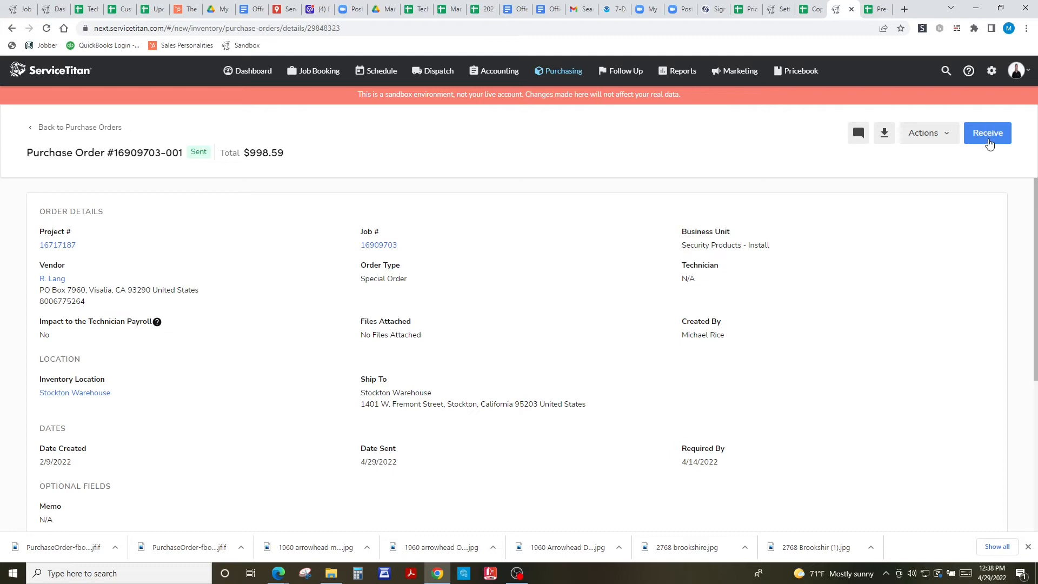
click(989, 135)
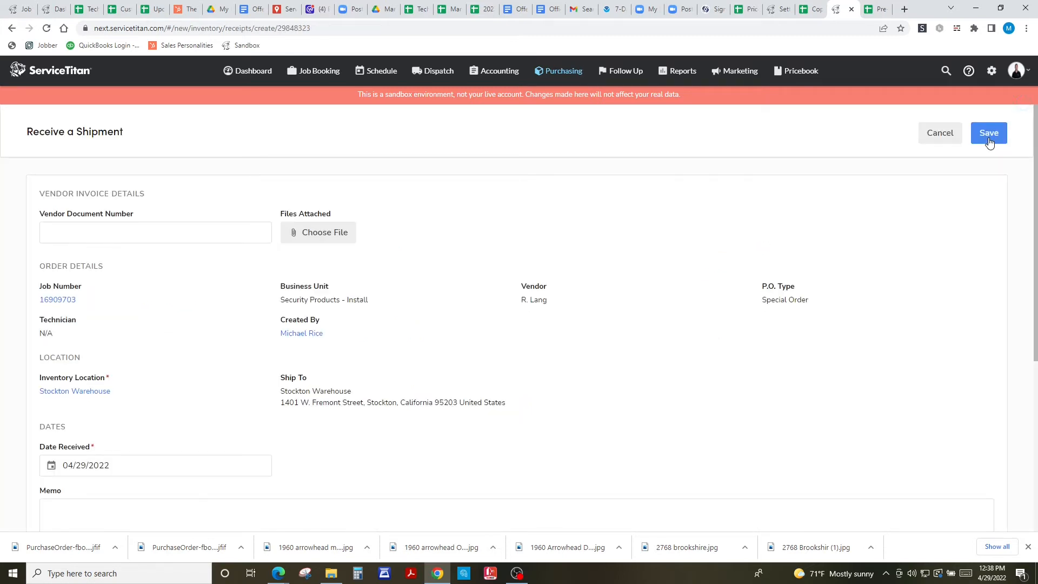
scroll(660, 375, down, 5)
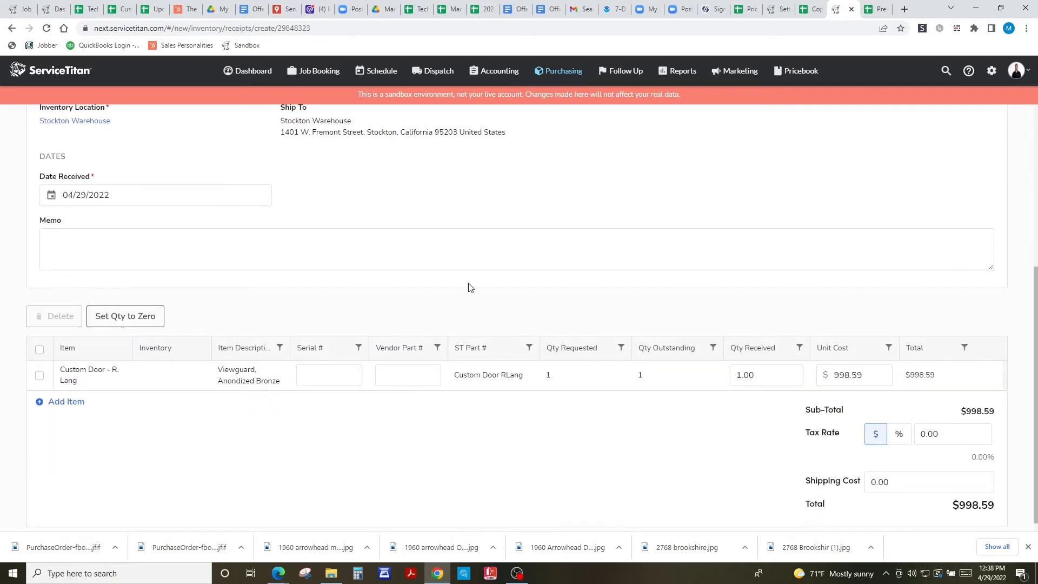
double_click(750, 375)
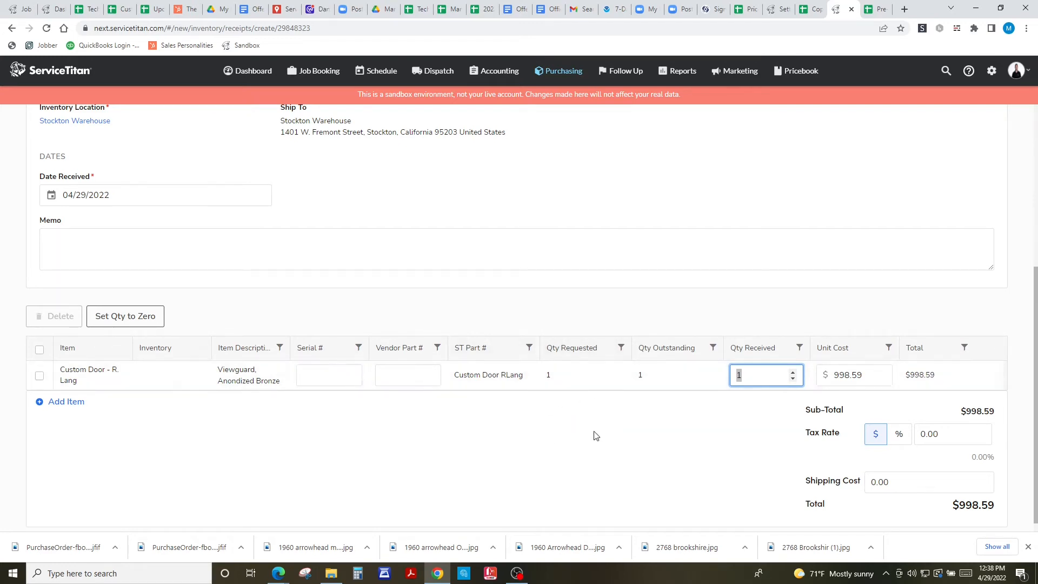
click(667, 377)
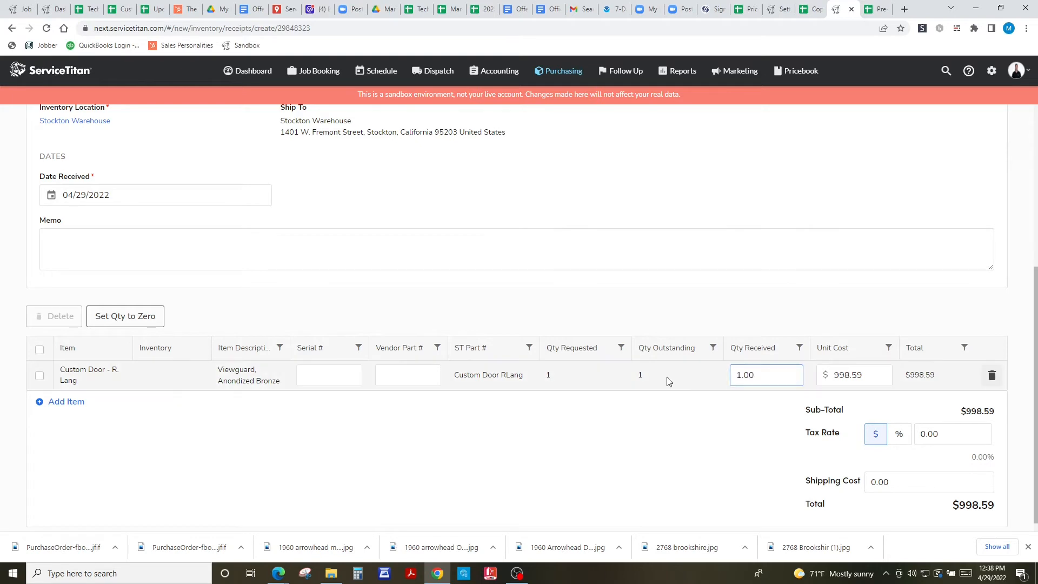
click(770, 373)
drag(749, 381, 724, 380)
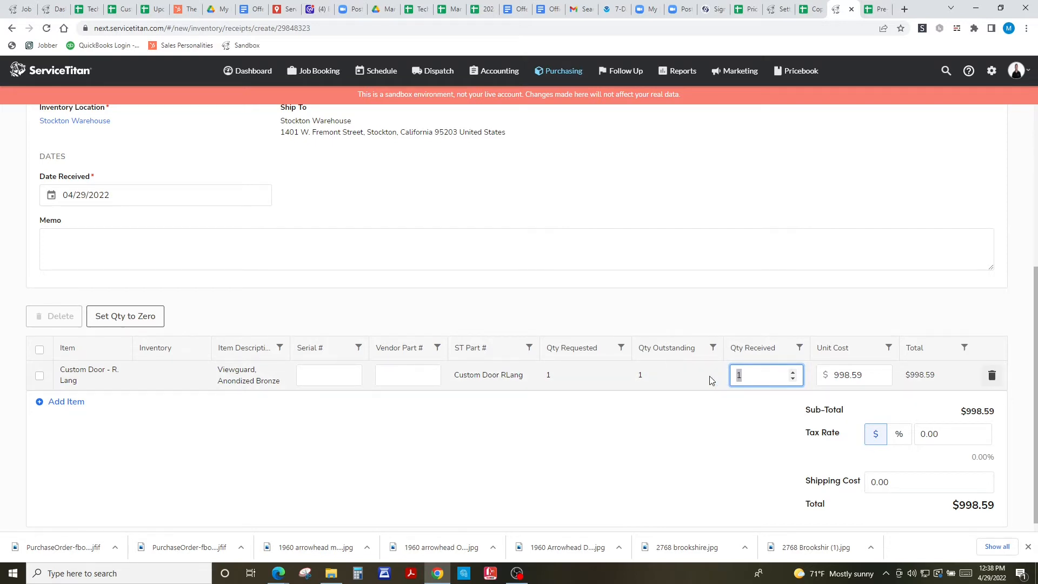
click(714, 399)
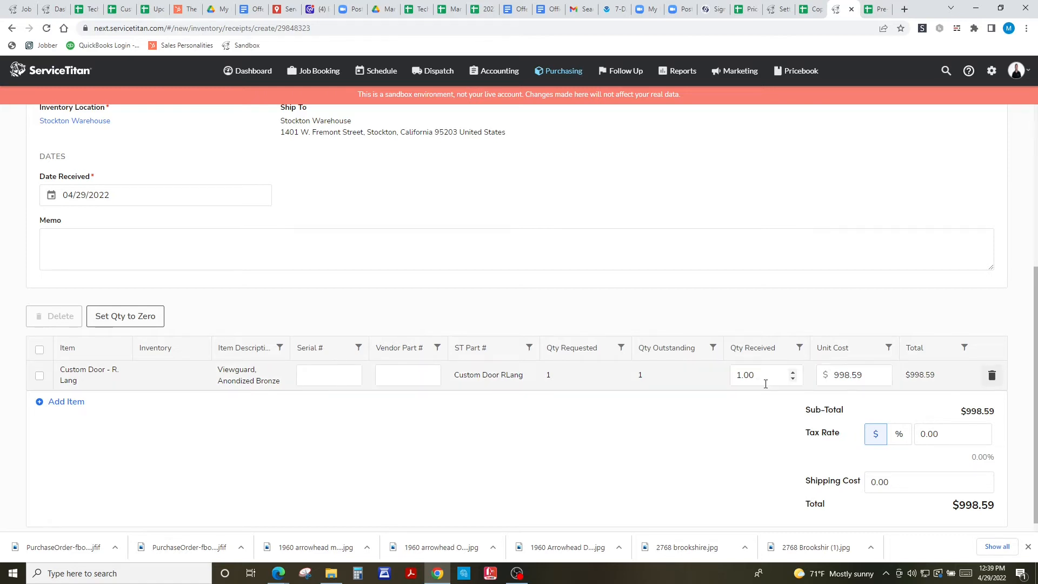
click(771, 375)
click(746, 399)
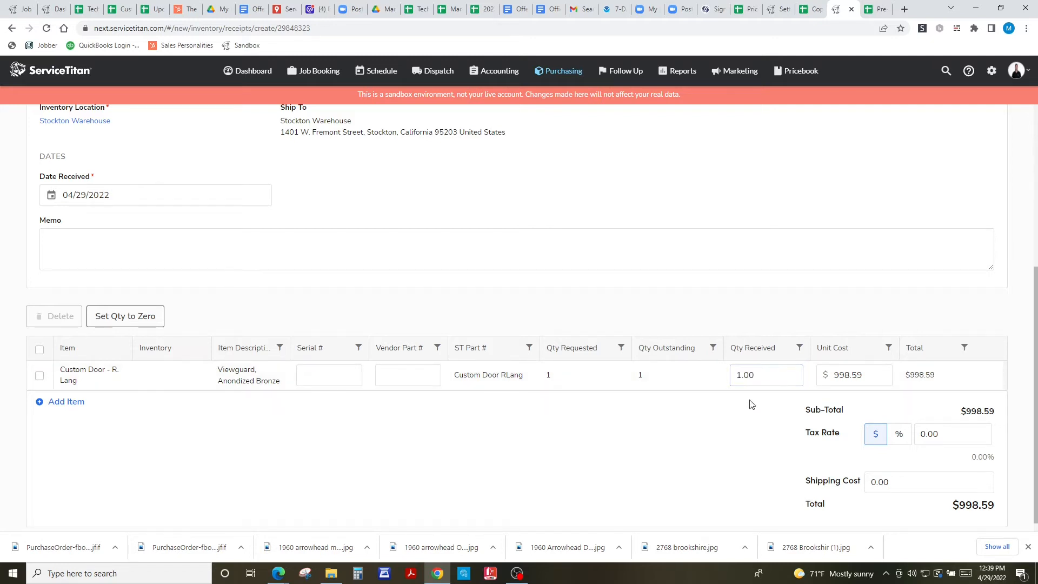
click(768, 375)
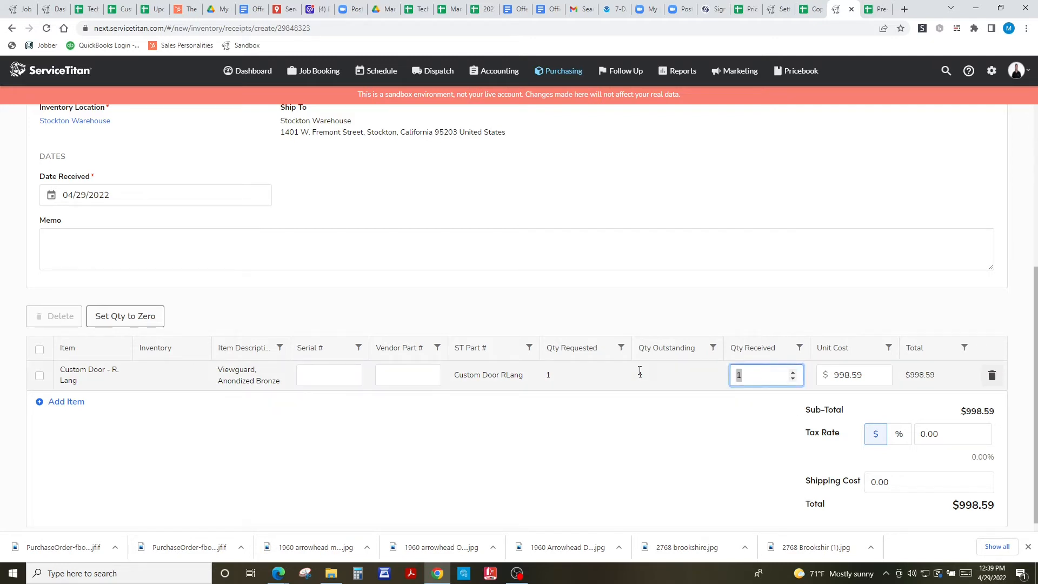
click(762, 452)
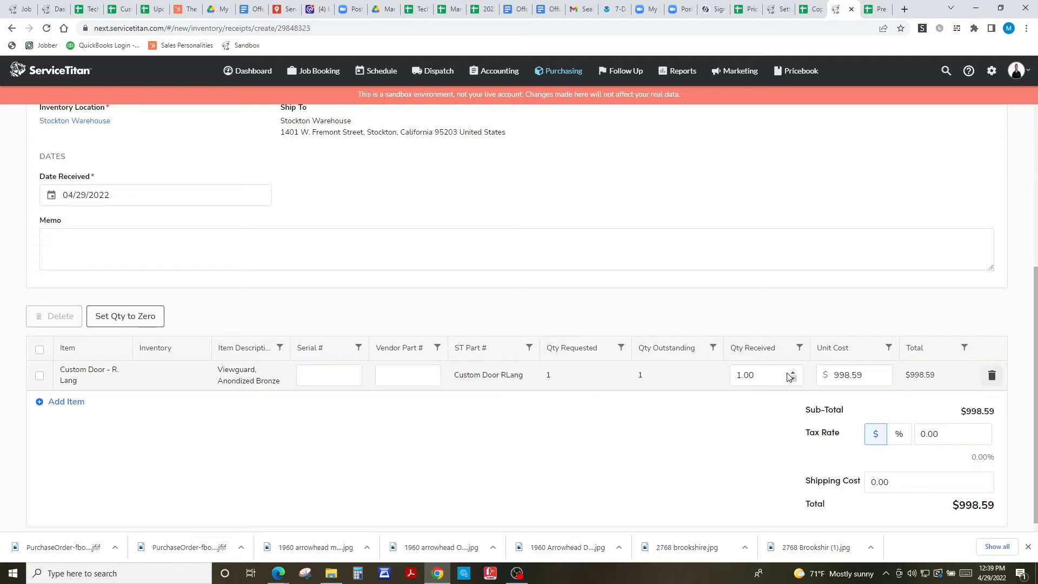
Save the shipment receipt for the Viewguard custom door.
scroll(763, 432, down, 1)
scroll(782, 424, up, 5)
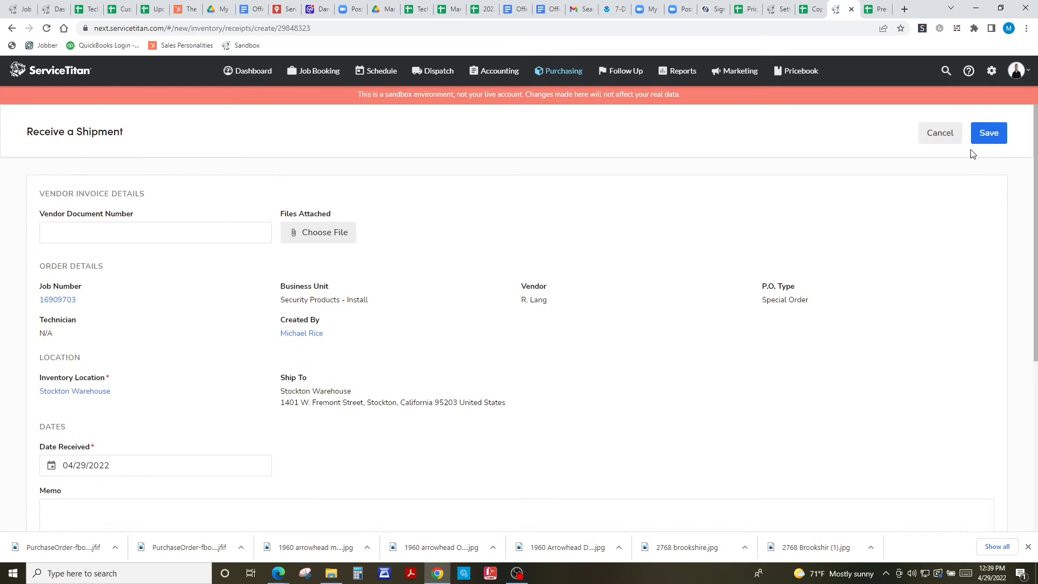
click(989, 135)
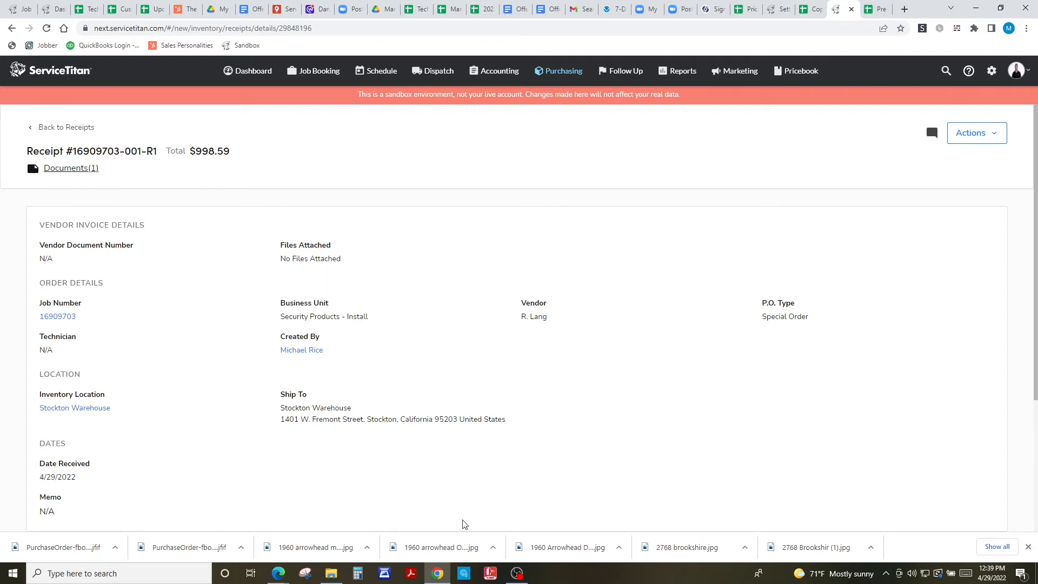
Examine the saved receipt's line item and totals, and return to the receipts list.
scroll(632, 401, down, 4)
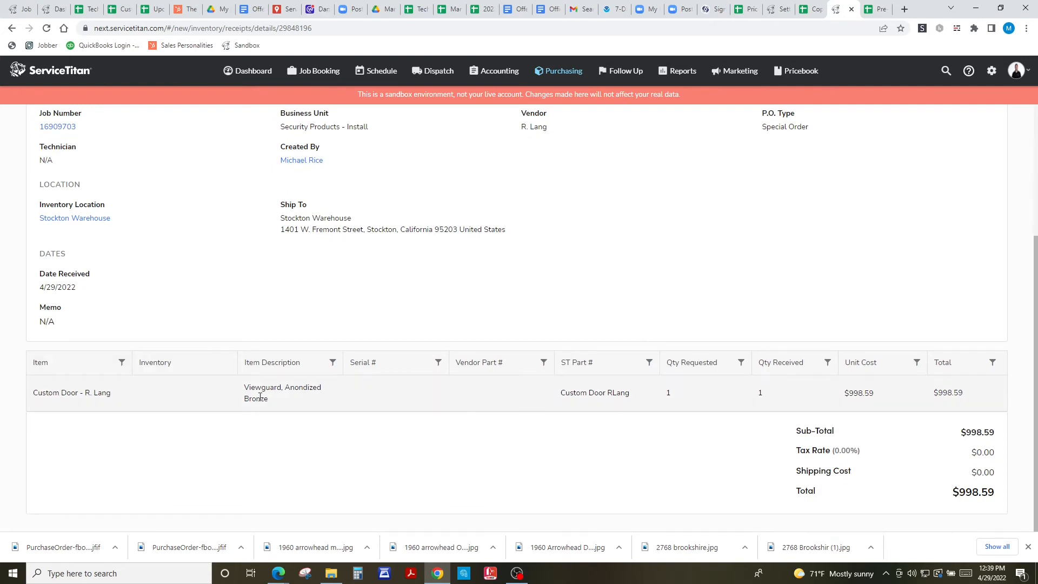
scroll(574, 438, up, 4)
click(65, 128)
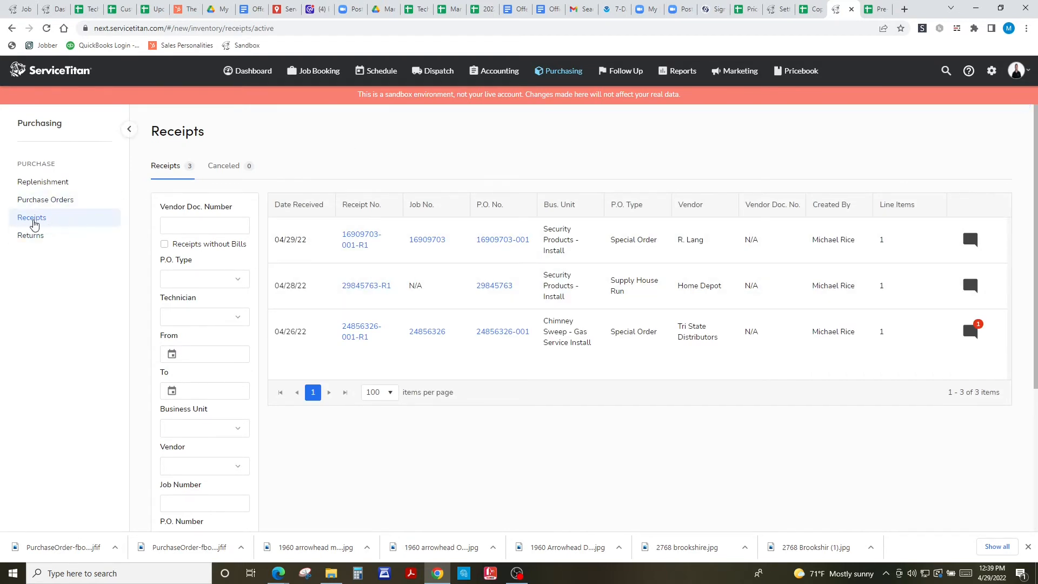
Check the received and the partially received purchase orders.
click(47, 201)
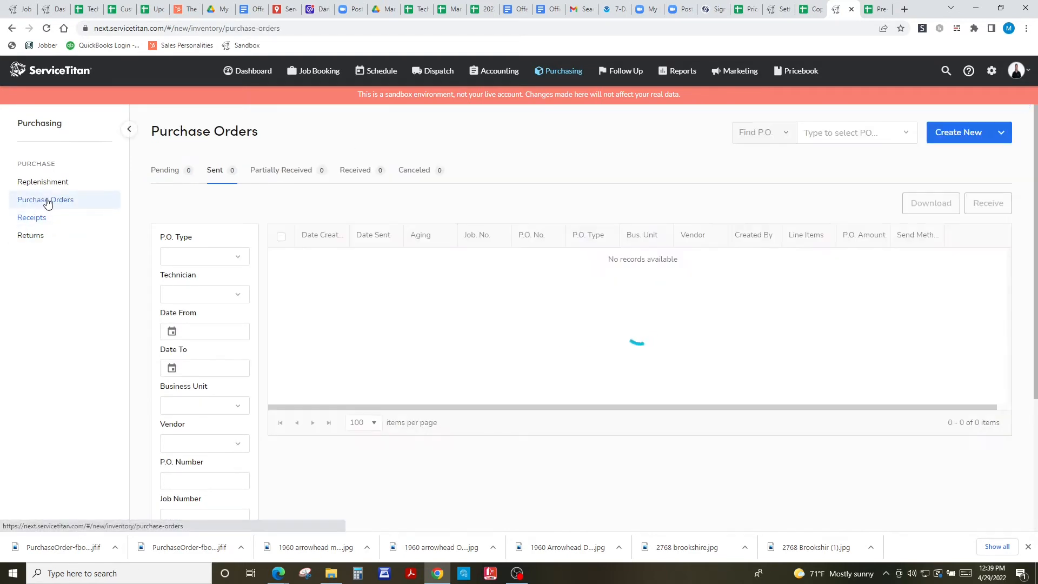
click(365, 172)
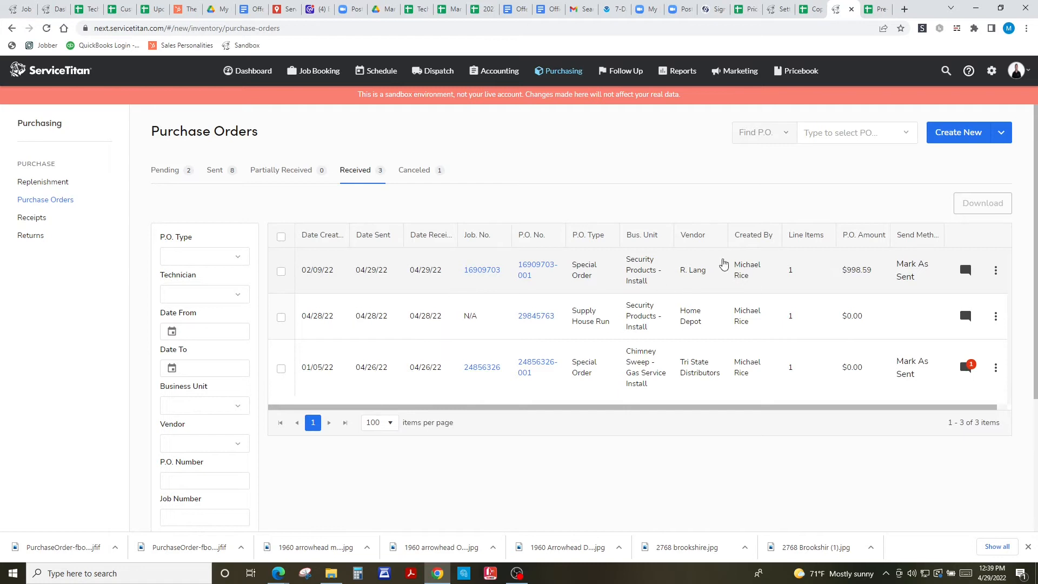
click(288, 171)
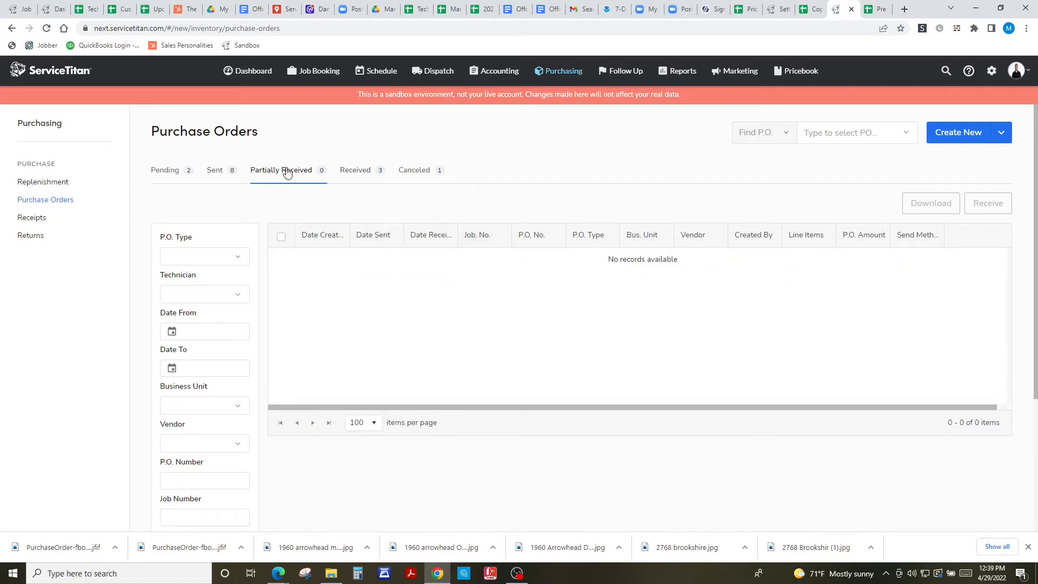
click(204, 170)
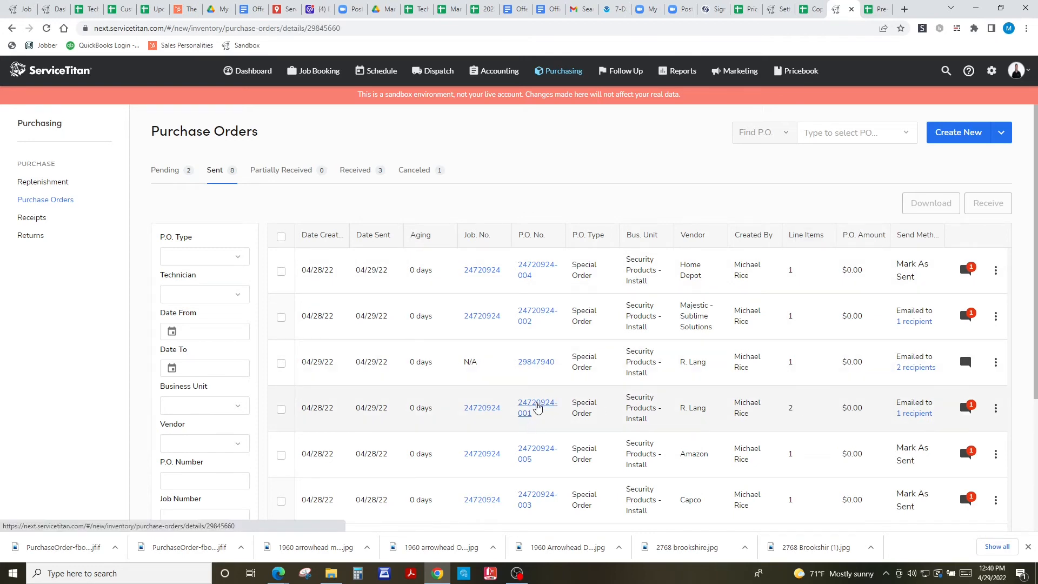
click(541, 407)
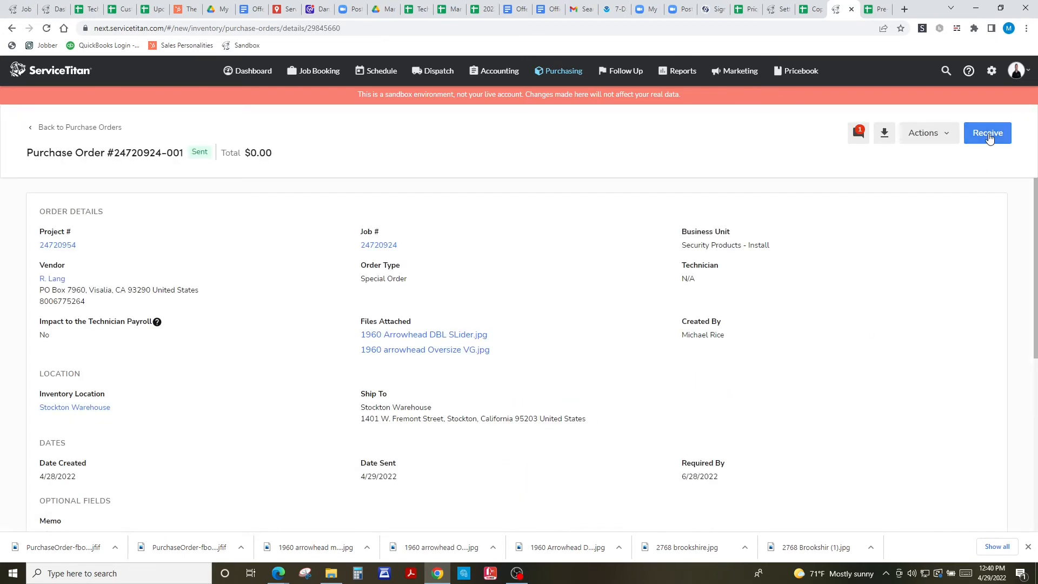
click(989, 135)
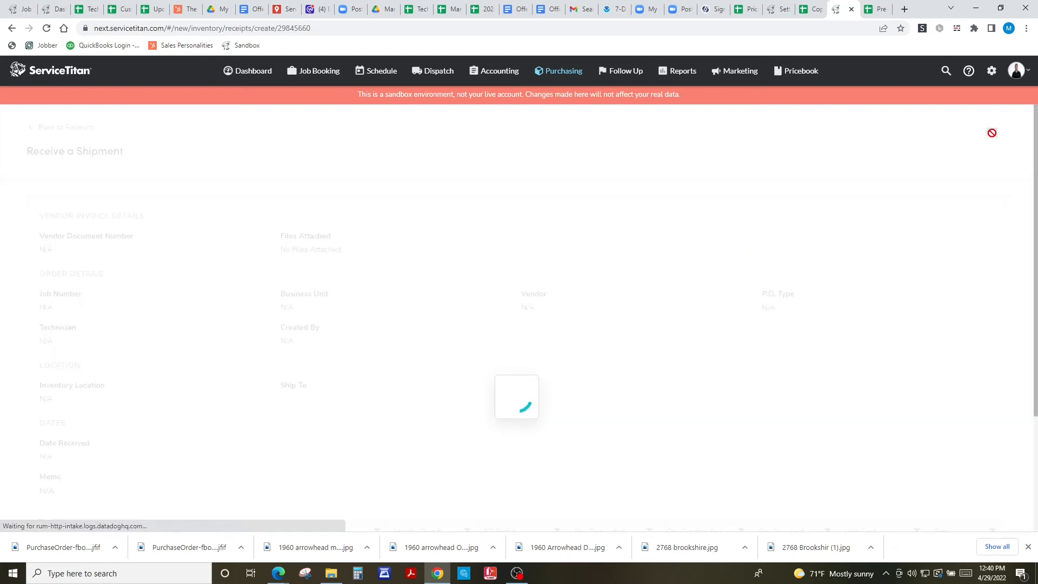
Set the quantity received for the Two Panel Security Slider to 0.
scroll(671, 279, down, 6)
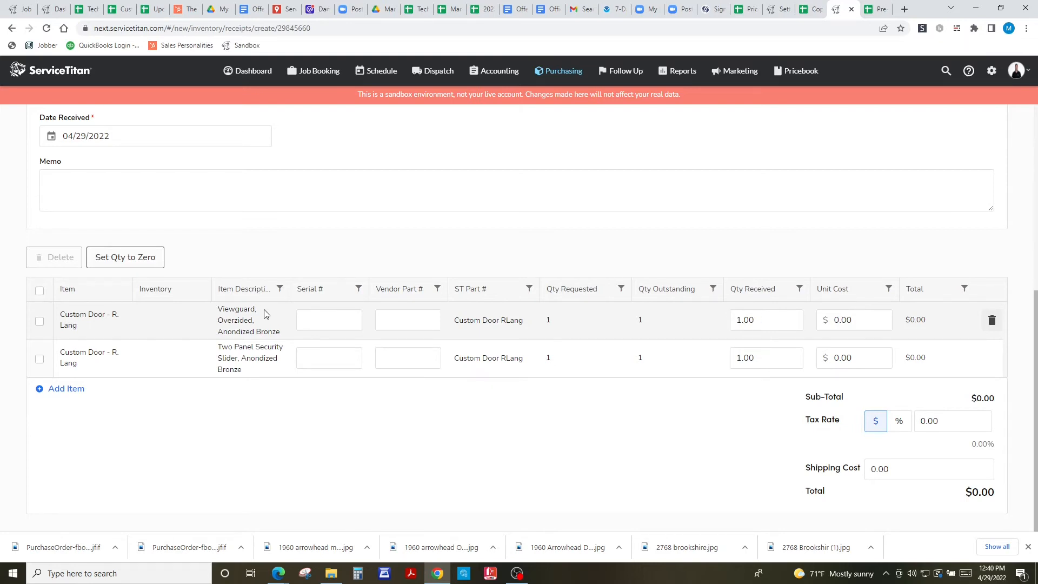
click(765, 358)
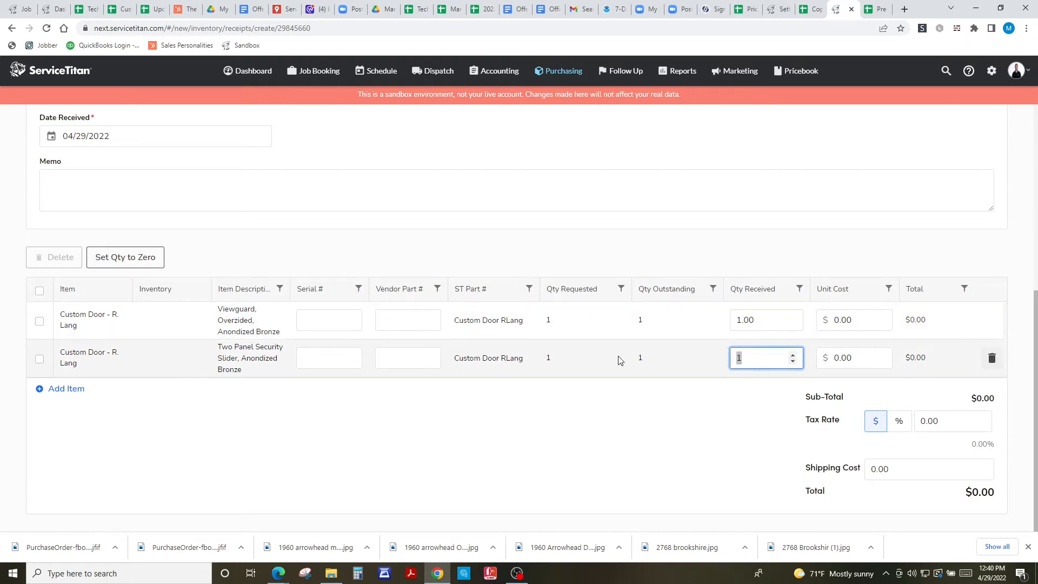
text(0)
click(651, 441)
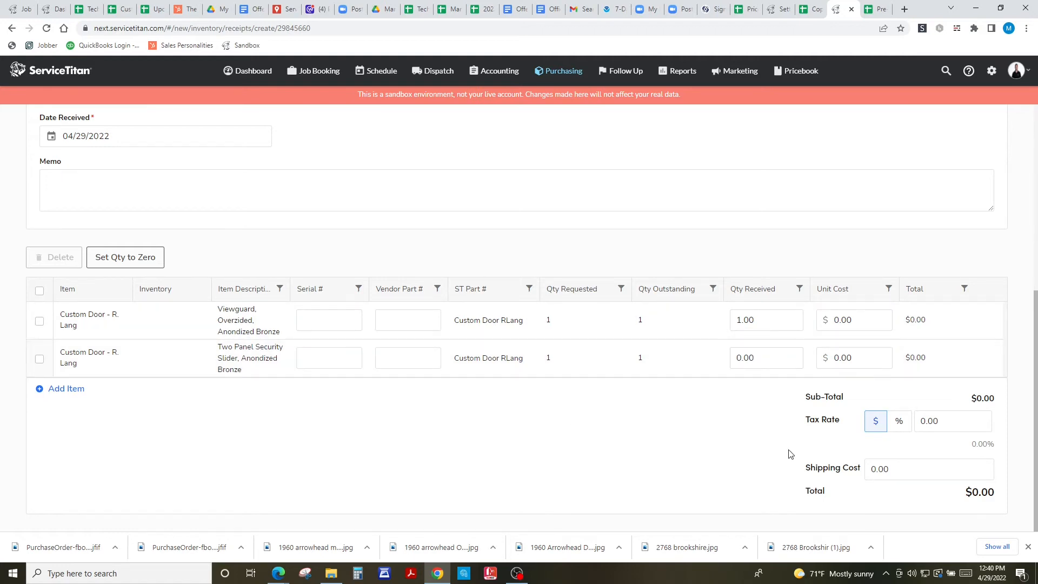
Save the partial shipment receipt and skip rolling over the unreceived items to a new purchase order.
scroll(750, 460, up, 6)
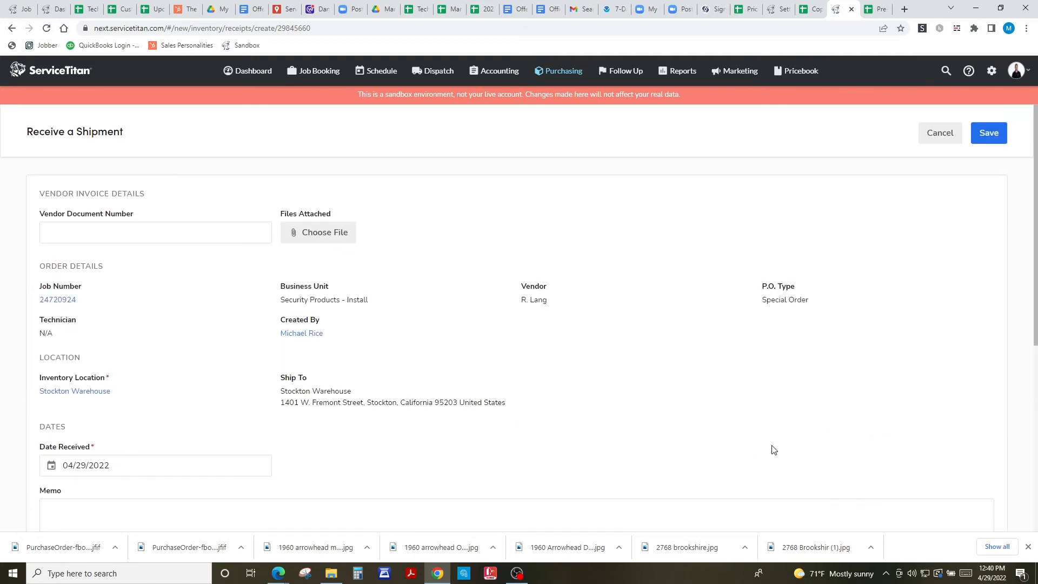
click(998, 138)
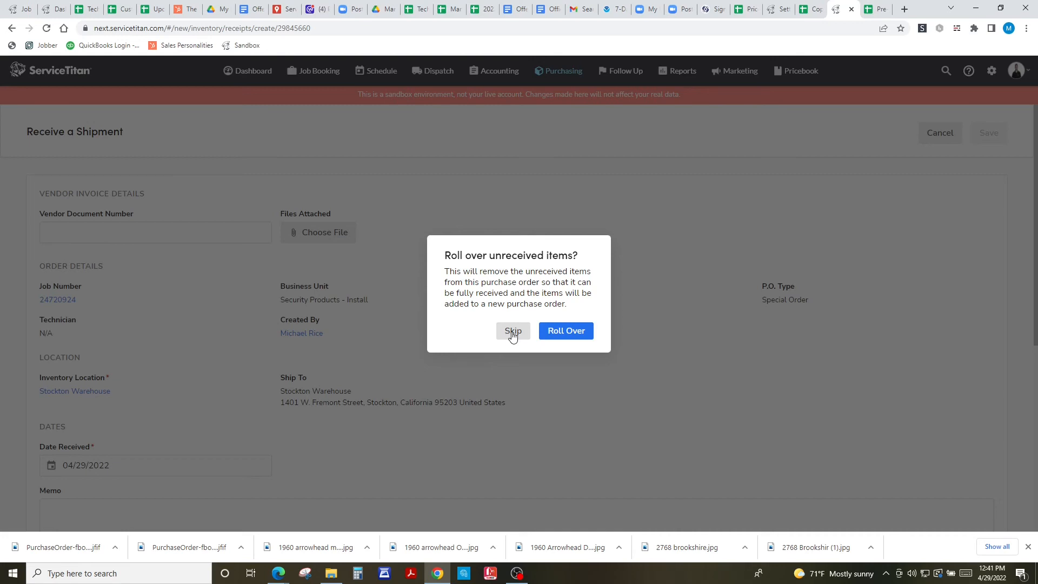
click(513, 332)
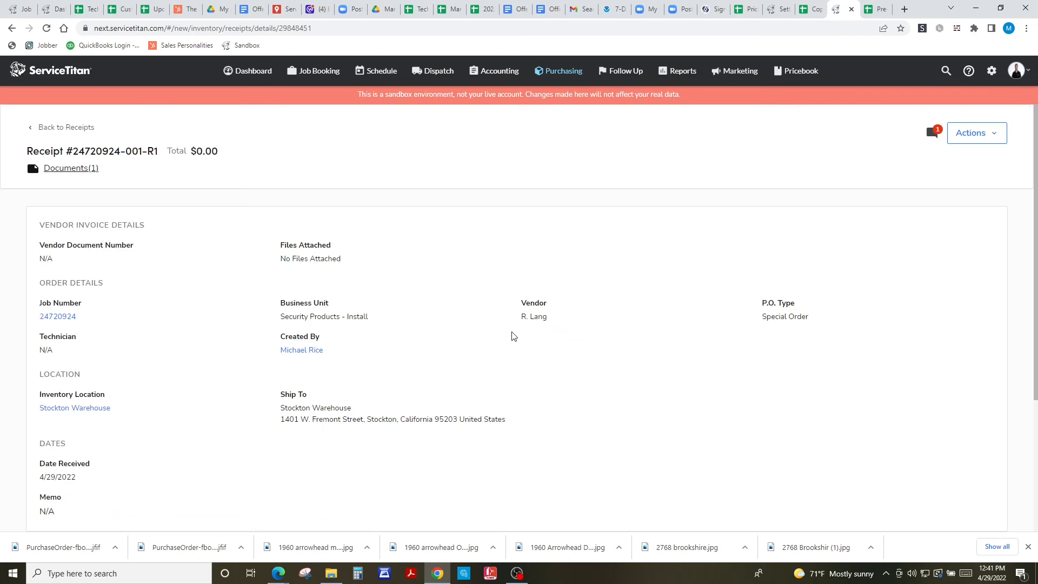
Review the partially received, received and sent purchase orders after saving the partial receipt.
click(63, 129)
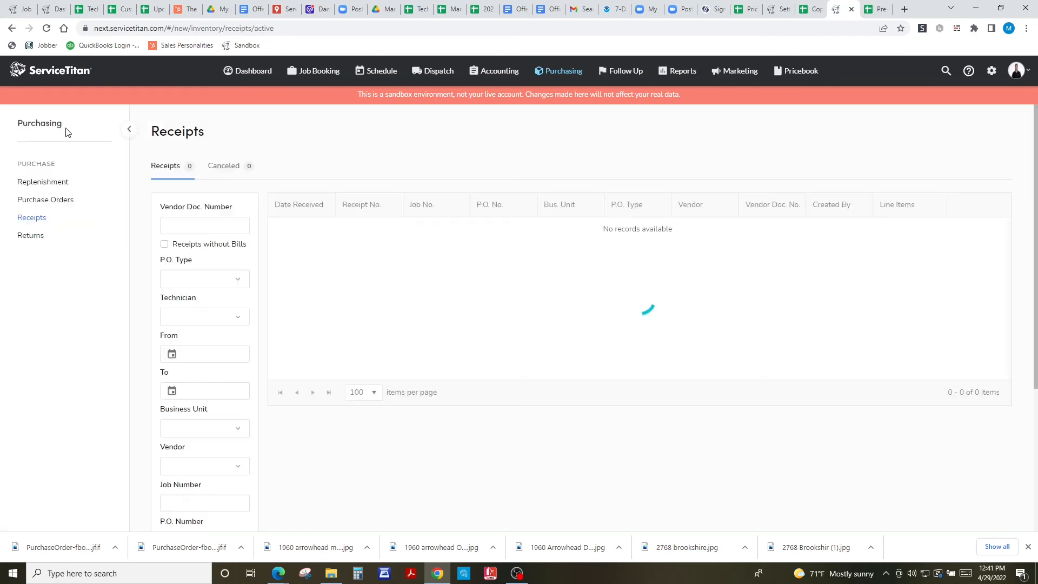
click(44, 203)
click(298, 173)
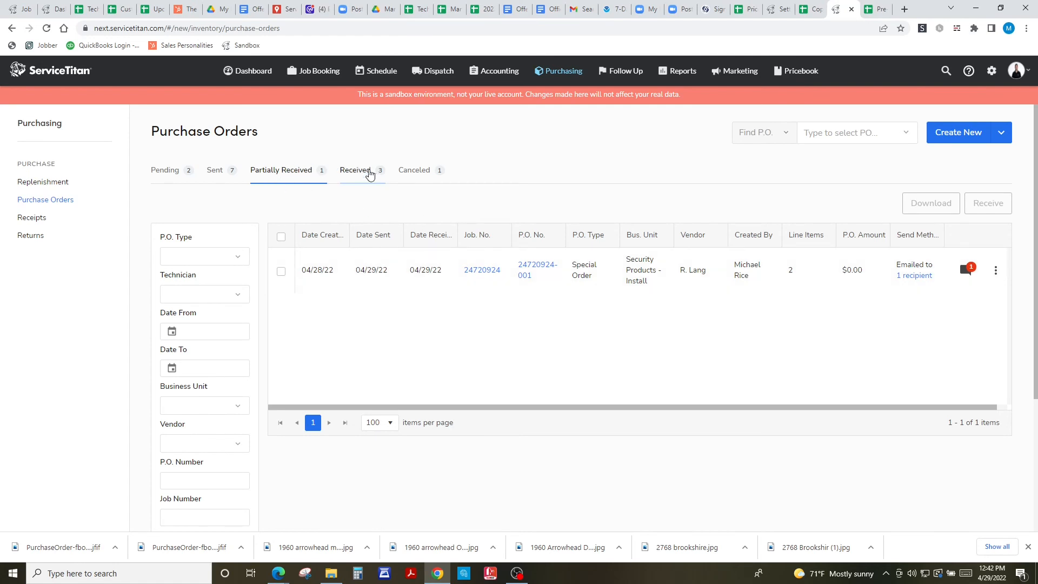
click(365, 172)
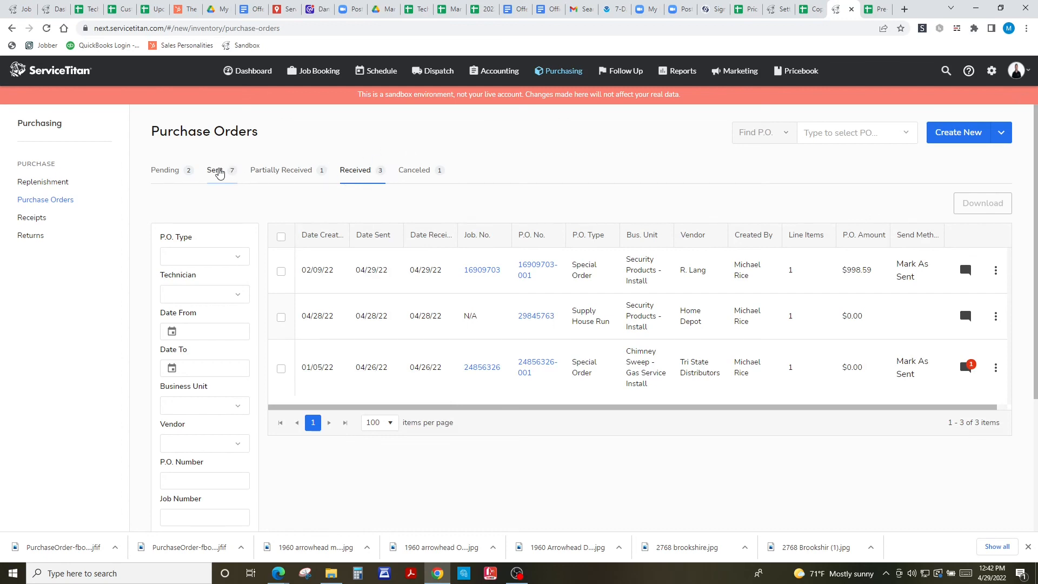
click(219, 172)
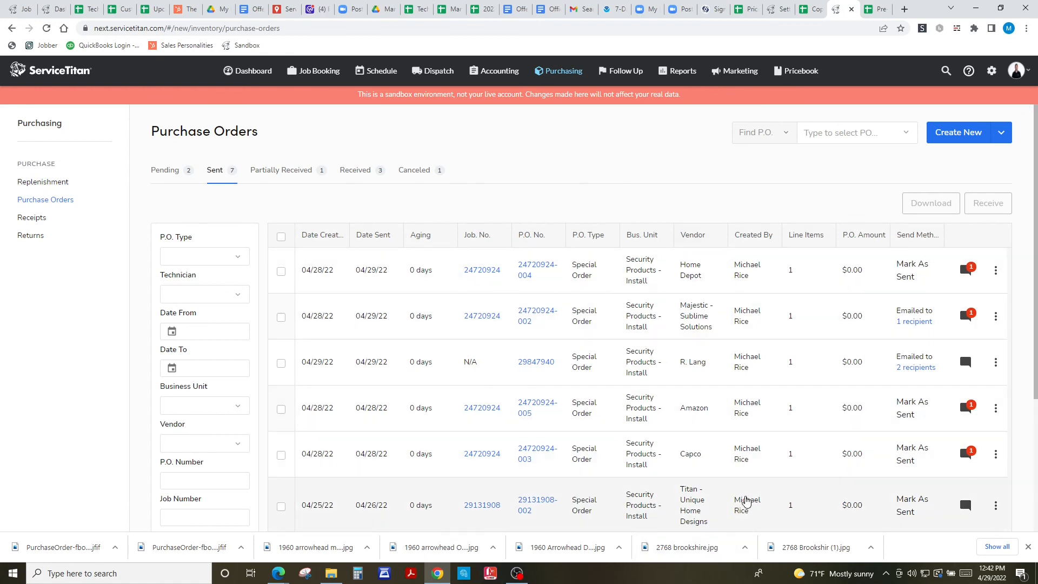
scroll(631, 424, down, 2)
scroll(643, 417, up, 2)
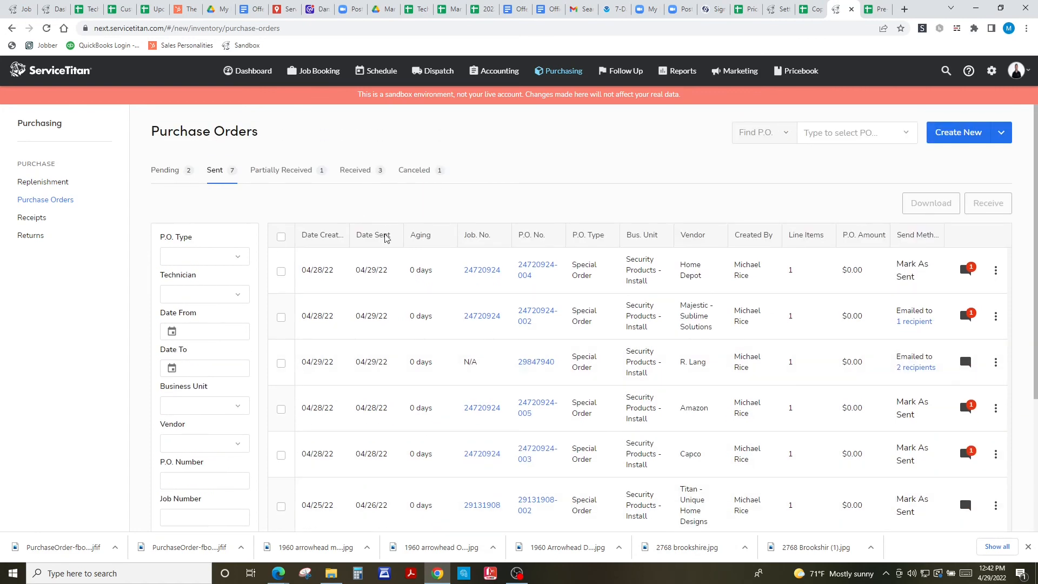